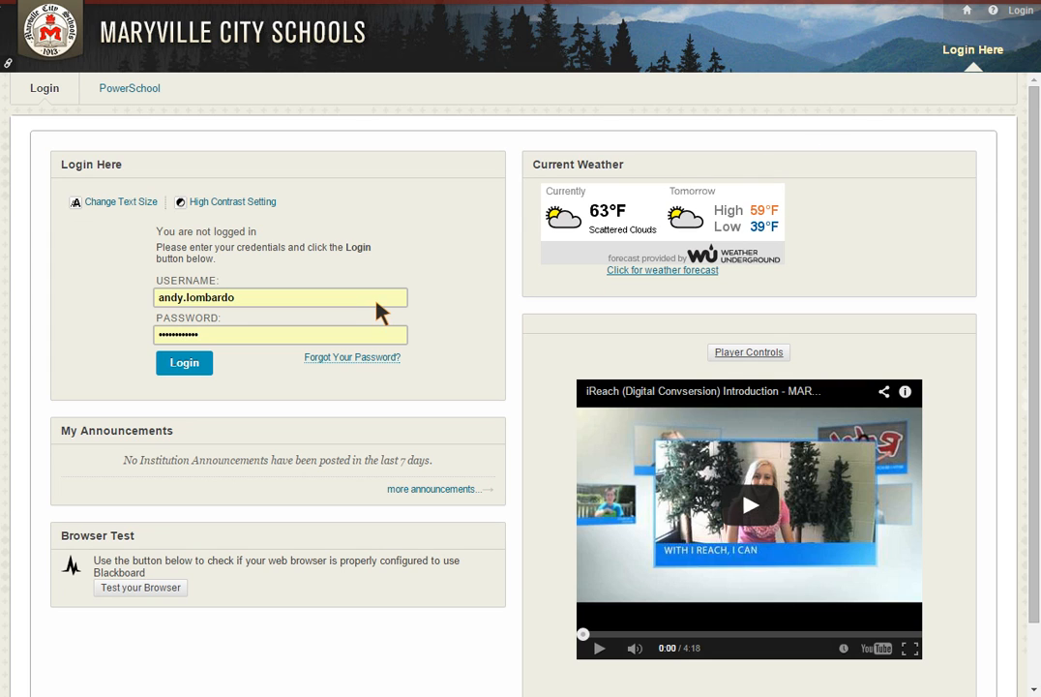
Log in and open the Class Content page of the LA CP (LA840) 1st period class
{"action": "left_click", "coordinate": [191, 369]}
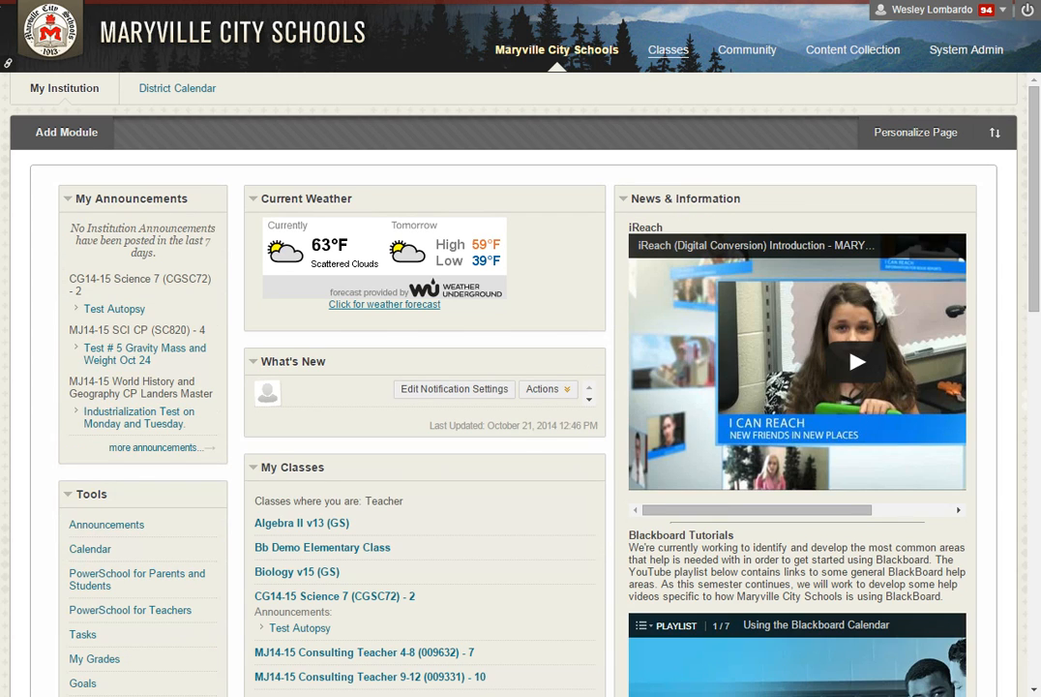
{"action": "left_click", "coordinate": [668, 49]}
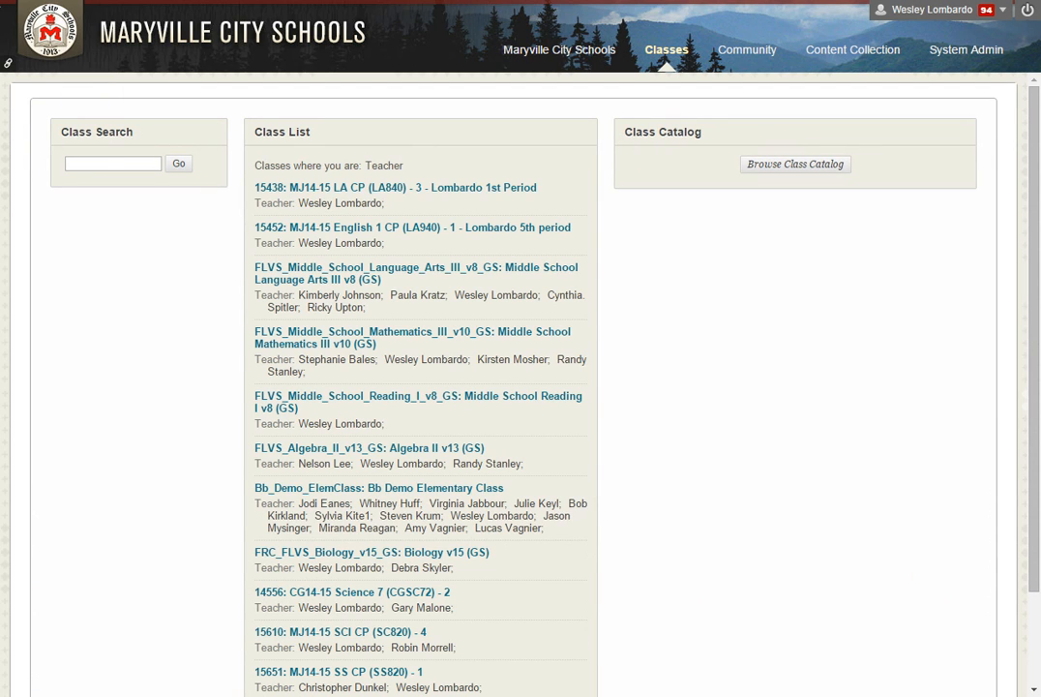
{"action": "left_click", "coordinate": [474, 191]}
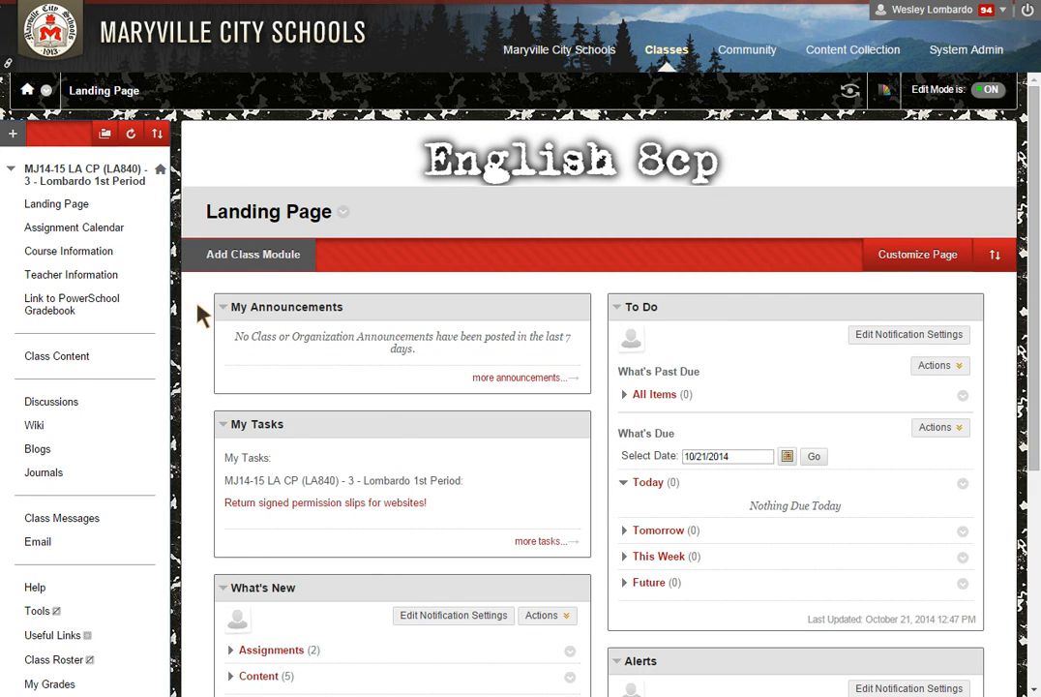
{"action": "left_click", "coordinate": [55, 358]}
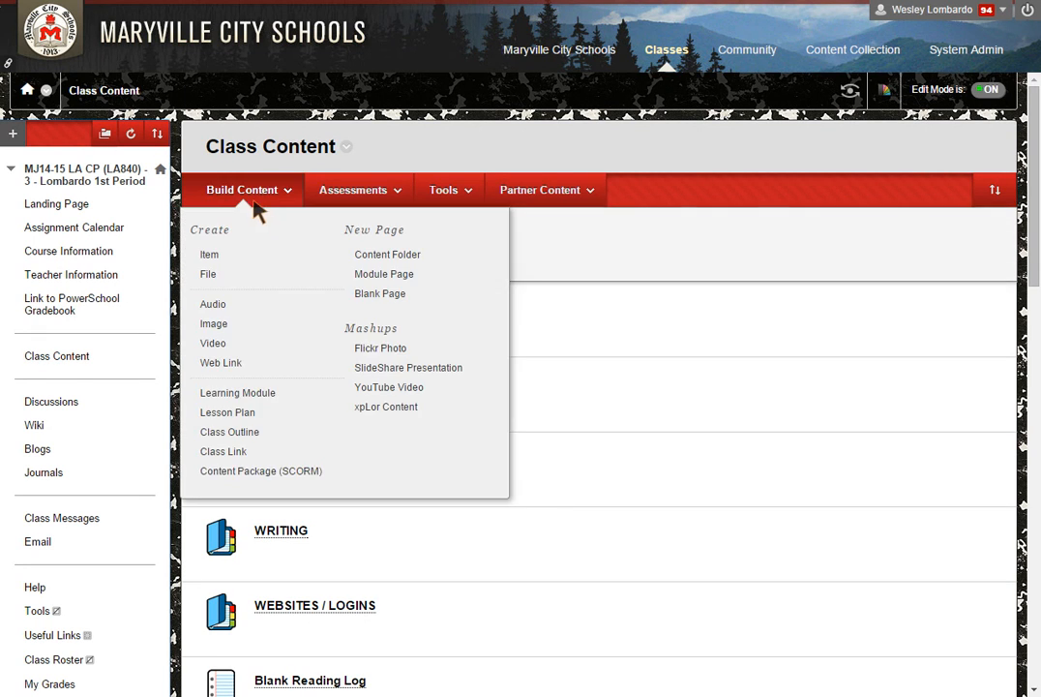
{"action": "mouse_move", "coordinate": [348, 205]}
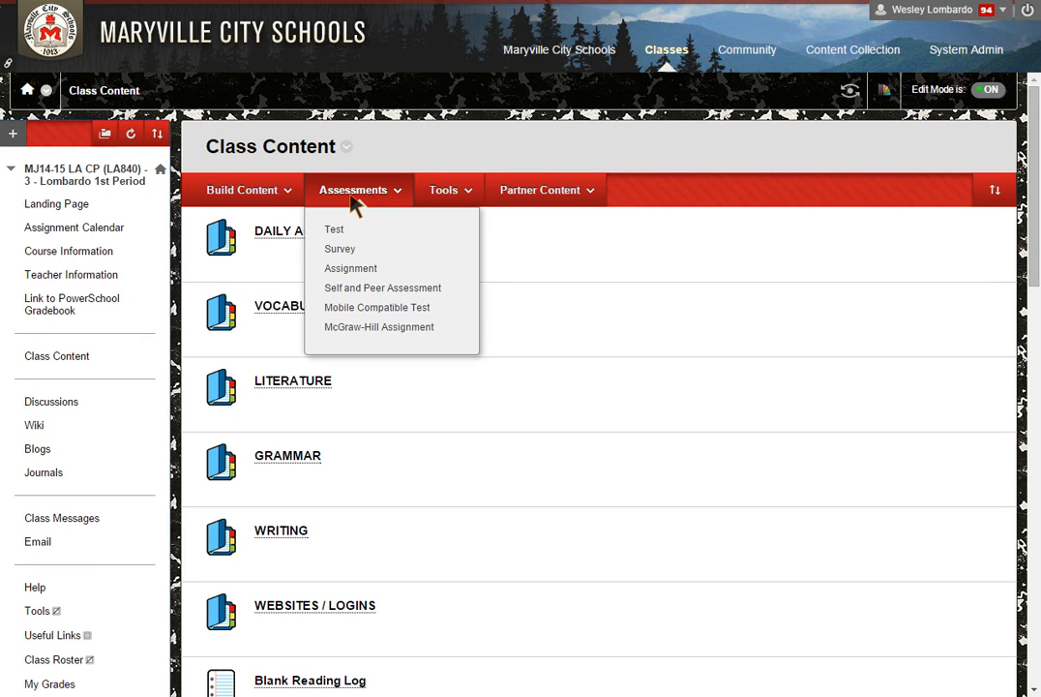
Create assignment 'Compare and Contrast Essay' due 10/21/2014 11:59 PM, worth 100 points
{"action": "left_click", "coordinate": [361, 271]}
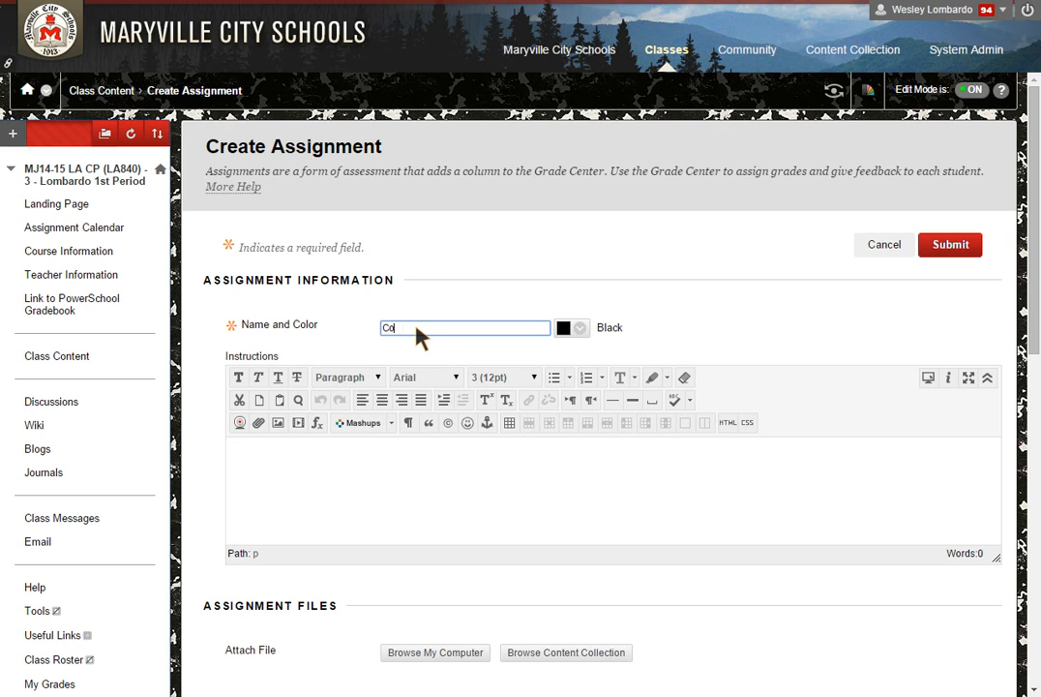
{"action": "type", "text": "d Contrast Essay"}
{"action": "left_click", "coordinate": [396, 486]}
{"action": "scroll", "coordinate": [396, 491], "scroll_direction": "down", "scroll_amount": 3}
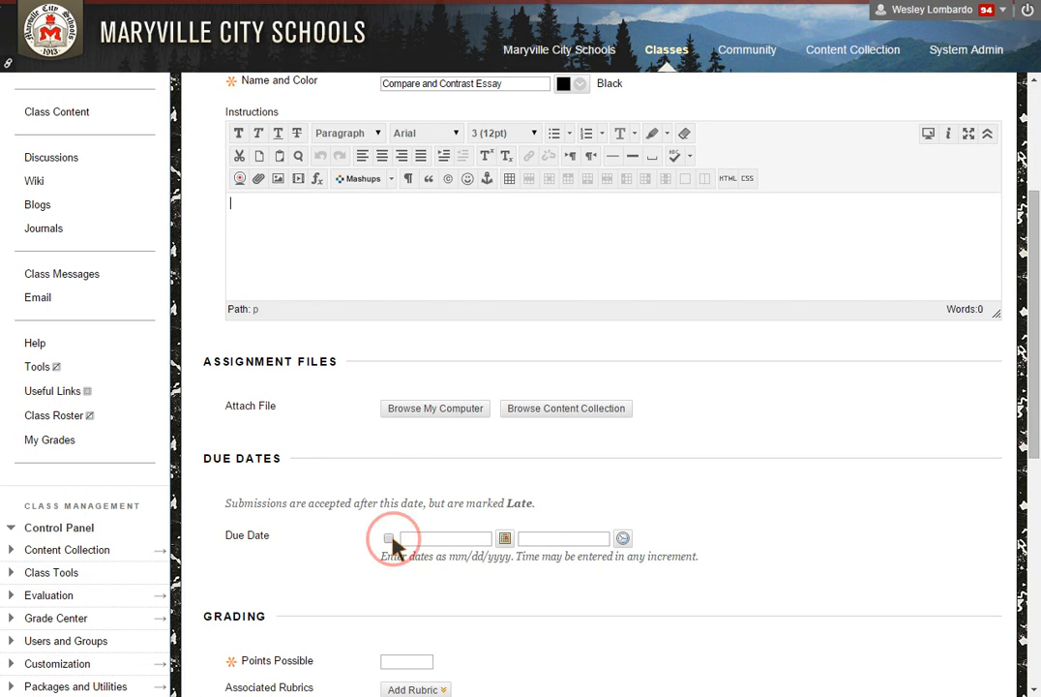
{"action": "left_click", "coordinate": [387, 539]}
{"action": "scroll", "coordinate": [437, 562], "scroll_direction": "down", "scroll_amount": 2}
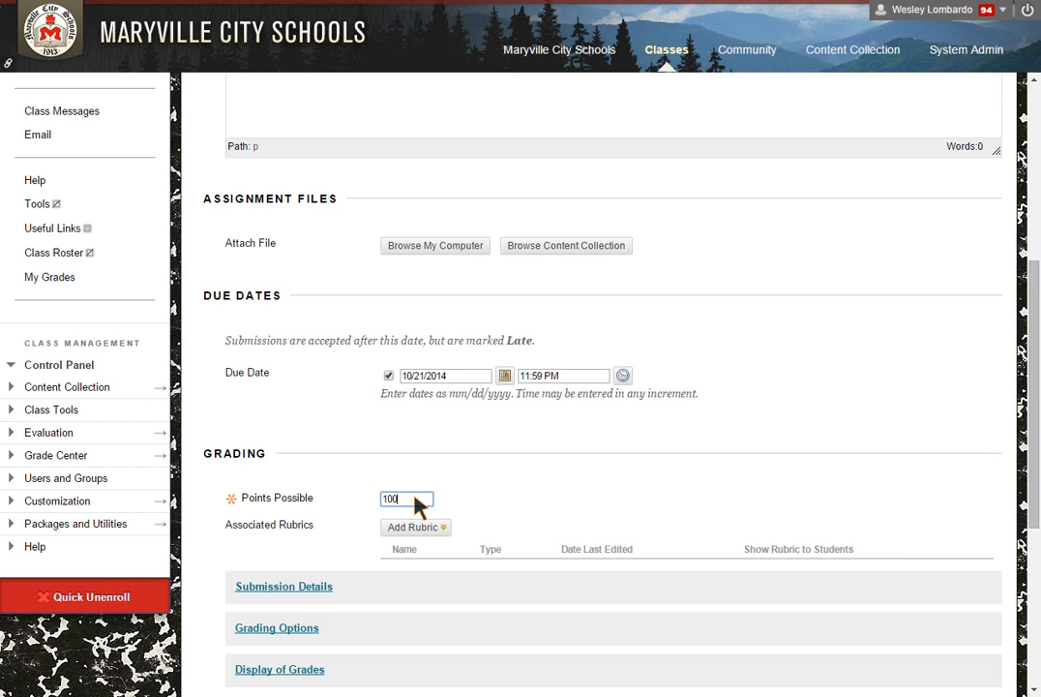
{"action": "scroll", "coordinate": [501, 559], "scroll_direction": "down", "scroll_amount": 3}
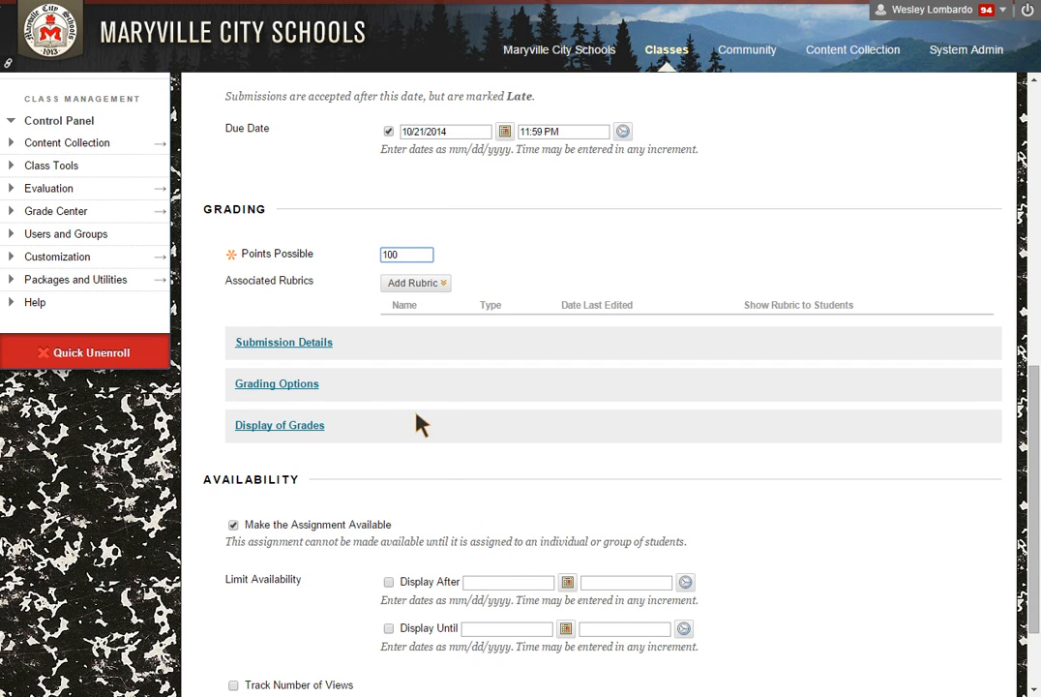
Allow multiple attempts with a maximum of 2 in Submission Details
{"action": "left_click", "coordinate": [313, 346]}
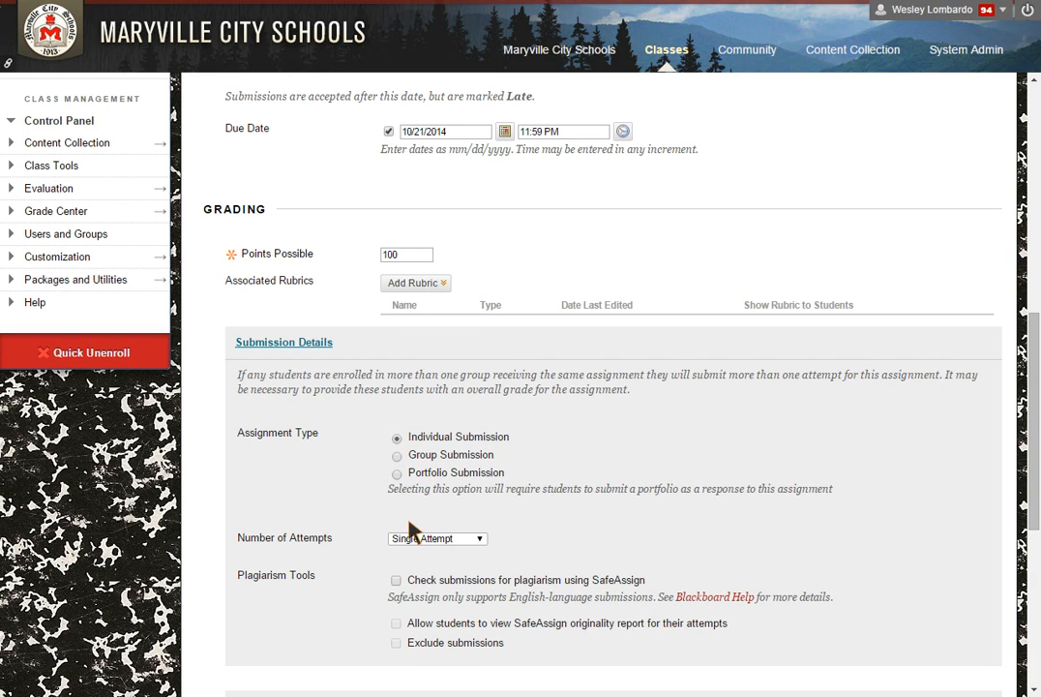
{"action": "left_click", "coordinate": [407, 548]}
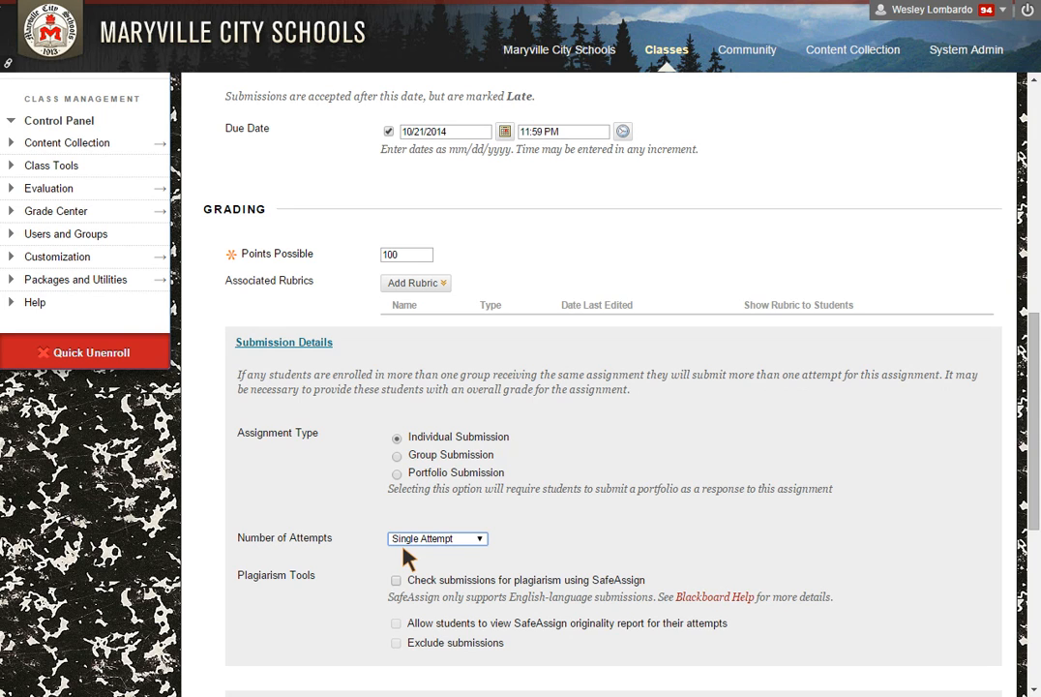
{"action": "left_click", "coordinate": [407, 559]}
{"action": "left_click", "coordinate": [405, 577]}
{"action": "type", "text": "2"}
{"action": "left_click", "coordinate": [468, 594]}
{"action": "scroll", "coordinate": [481, 592], "scroll_direction": "down", "scroll_amount": 1}
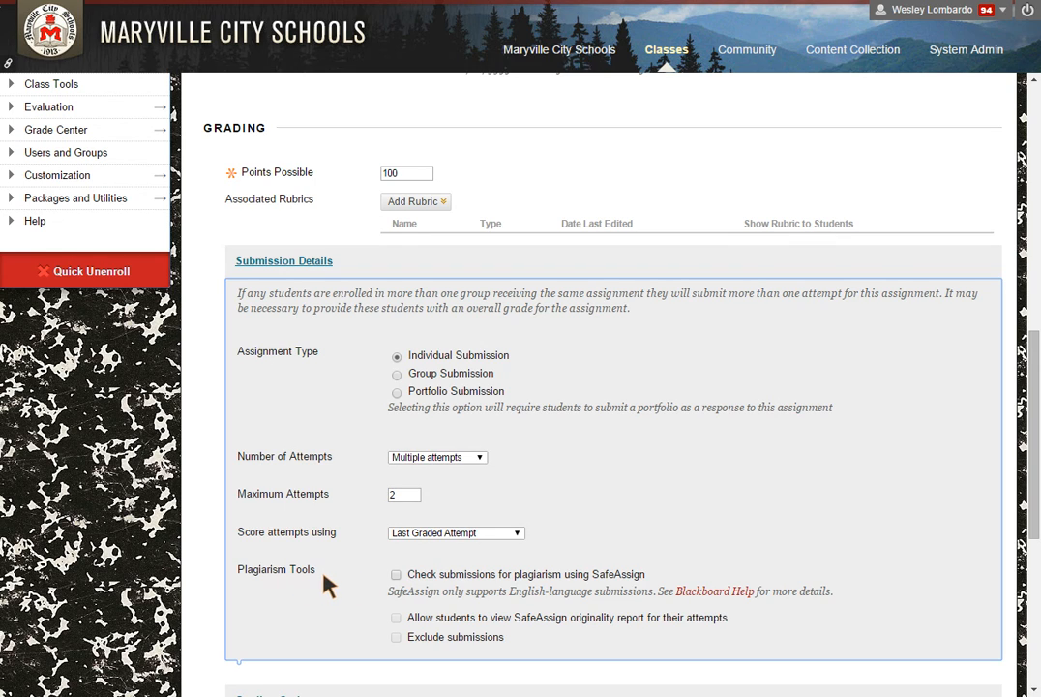
Enable SafeAssign checking with student-visible originality reports and submit the assignment
{"action": "left_click", "coordinate": [396, 576]}
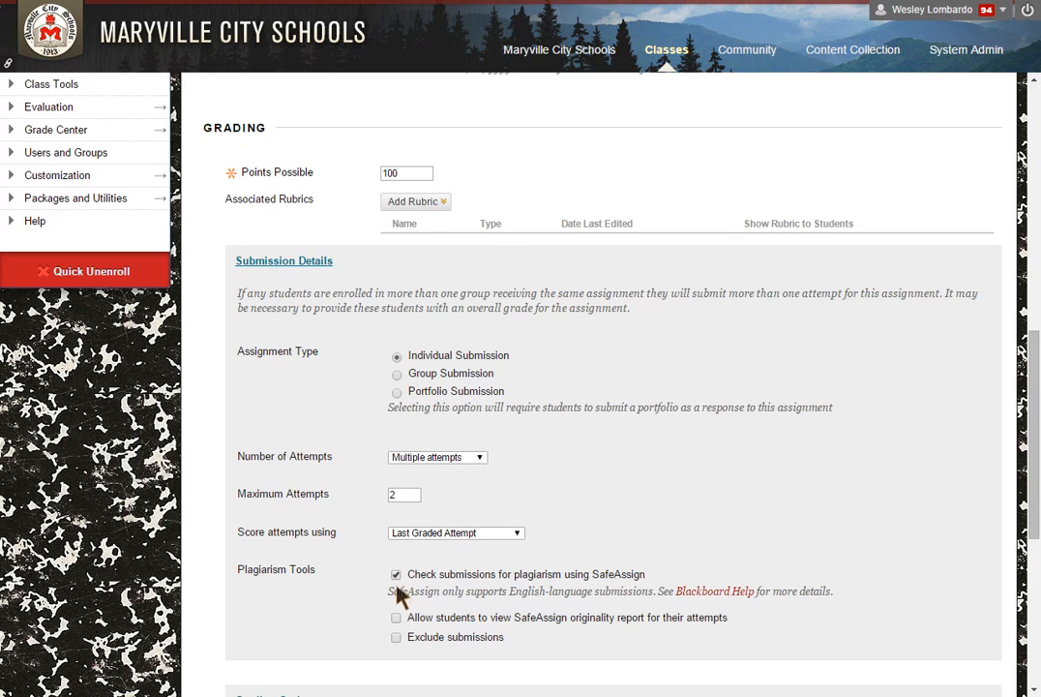
{"action": "left_click", "coordinate": [397, 619]}
{"action": "scroll", "coordinate": [613, 632], "scroll_direction": "down", "scroll_amount": 2}
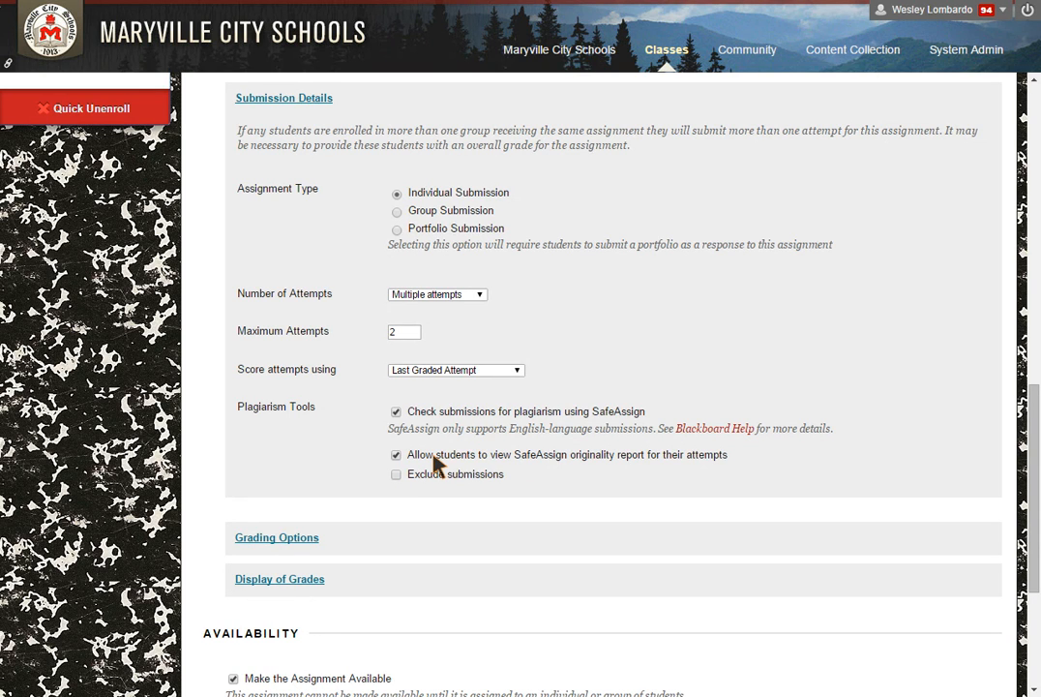
{"action": "scroll", "coordinate": [436, 465], "scroll_direction": "down", "scroll_amount": 3}
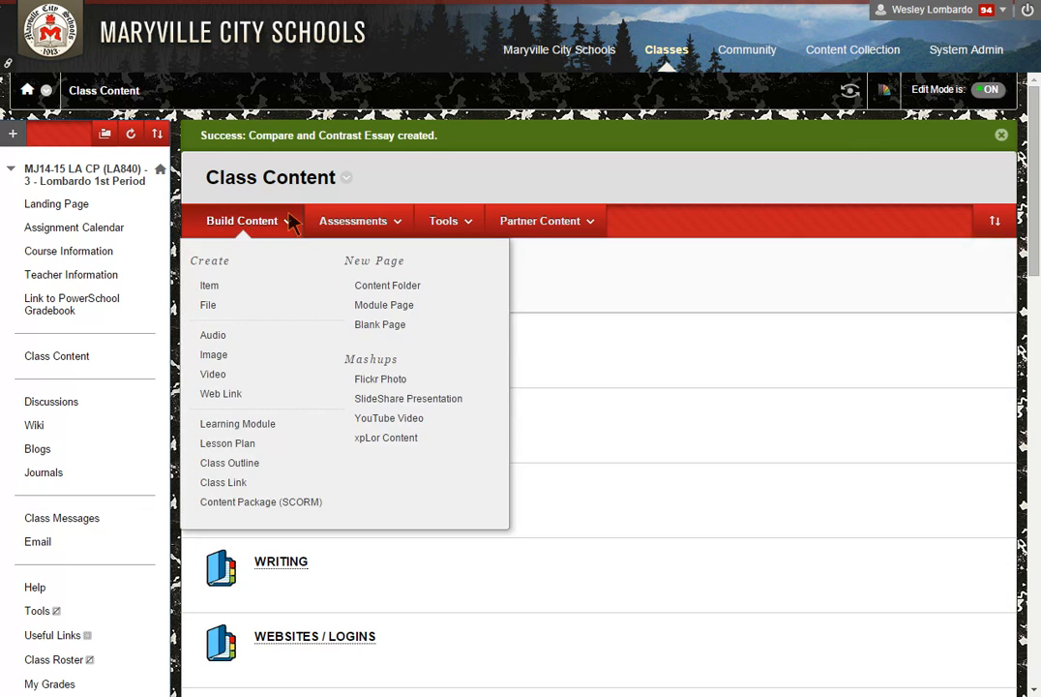
Preview the Compare and Contrast Essay submission page with its SafeAssign terms, due date and points
{"action": "scroll", "coordinate": [328, 488], "scroll_direction": "down", "scroll_amount": 20}
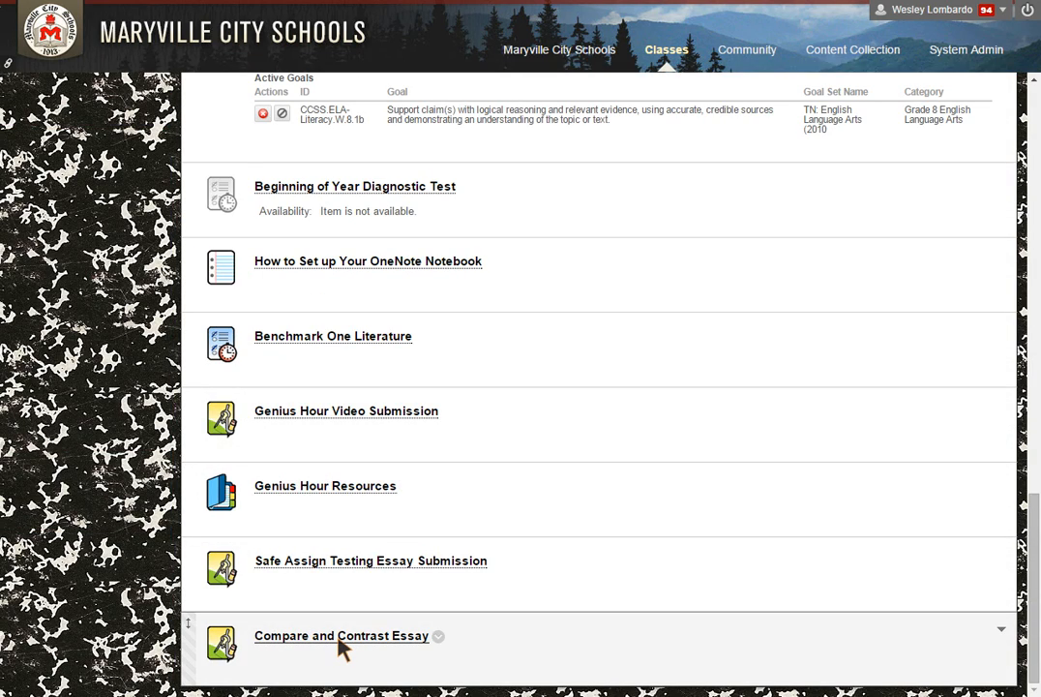
{"action": "left_click", "coordinate": [342, 636]}
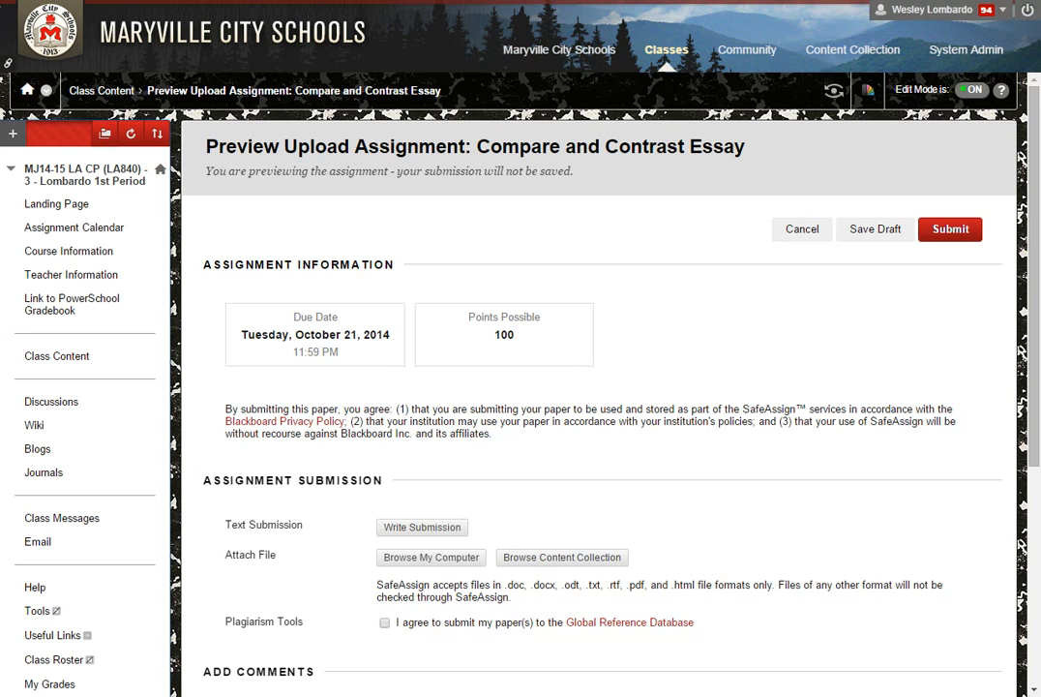
{"action": "scroll", "coordinate": [366, 513], "scroll_direction": "down", "scroll_amount": 1}
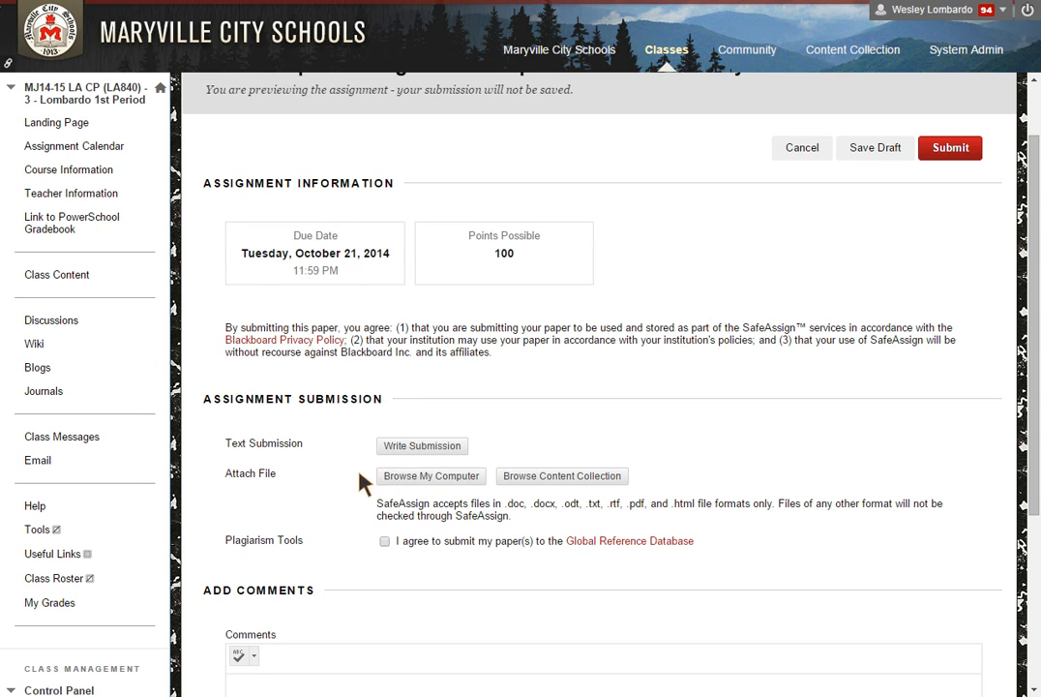
{"action": "scroll", "coordinate": [387, 436], "scroll_direction": "down", "scroll_amount": 1}
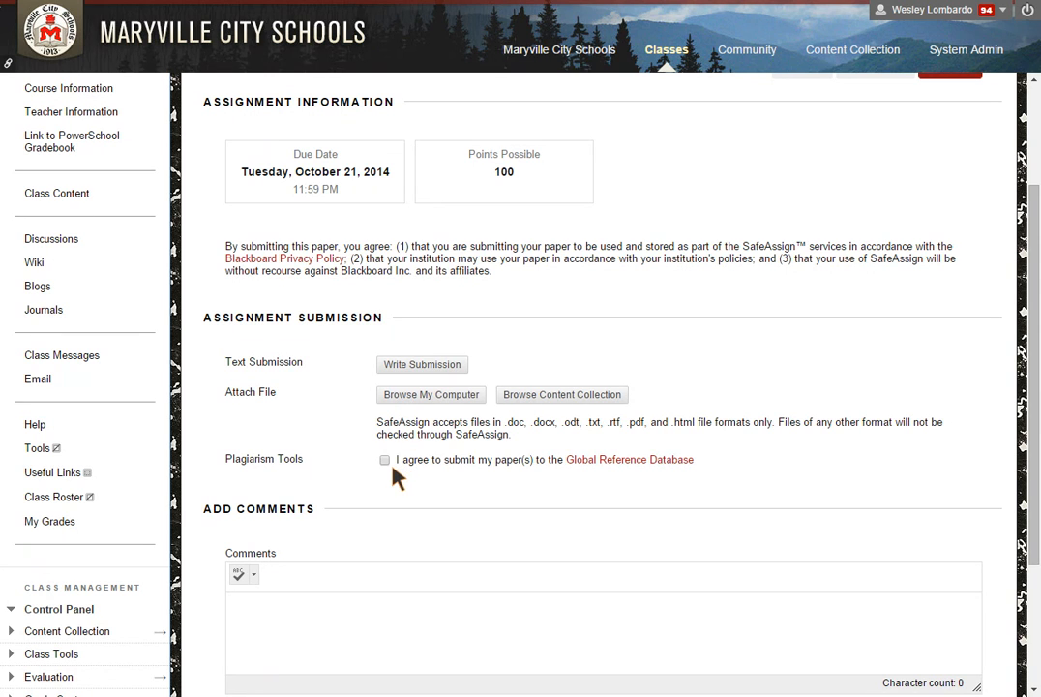
{"action": "scroll", "coordinate": [399, 476], "scroll_direction": "down", "scroll_amount": 2}
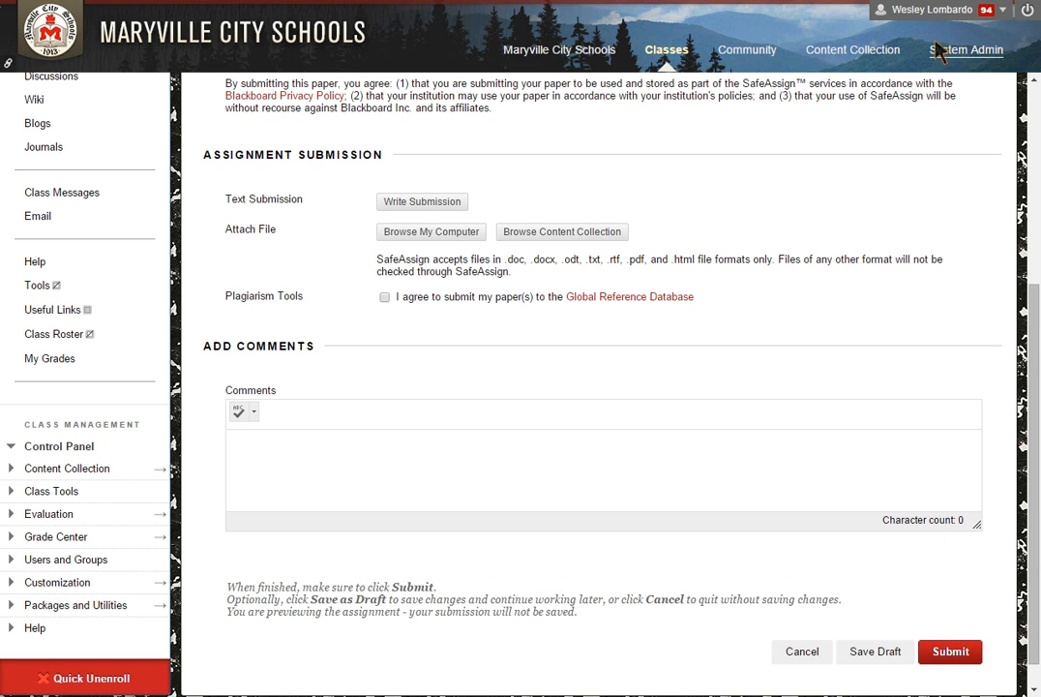
Log out of the teacher account and sign in with the test student's username and password
{"action": "left_click", "coordinate": [1028, 17]}
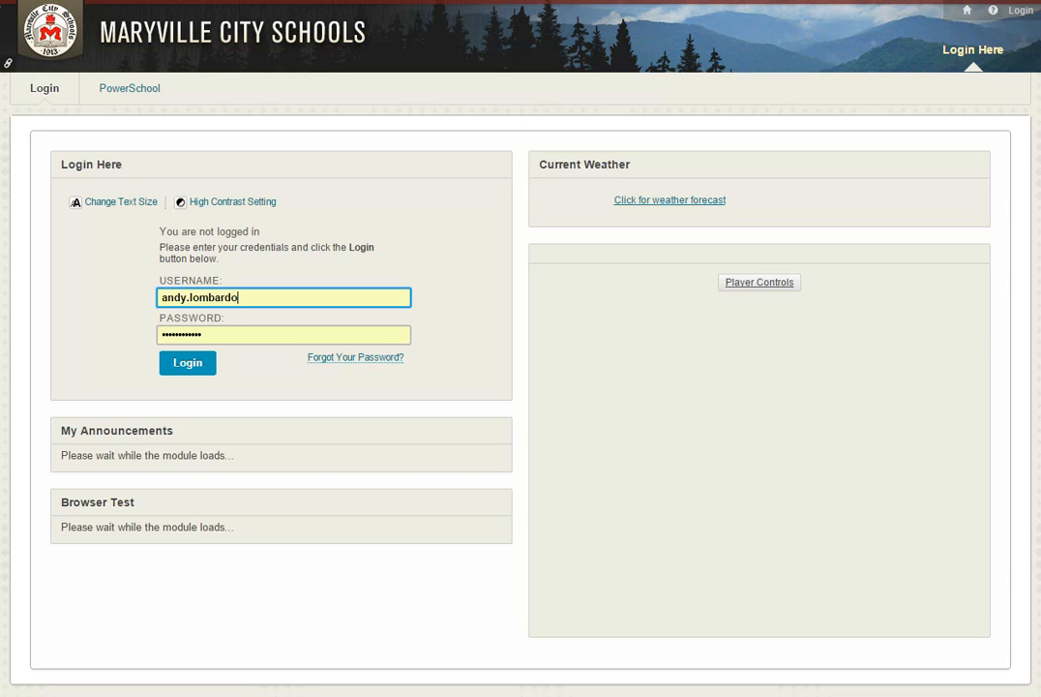
{"action": "double_click", "coordinate": [360, 297]}
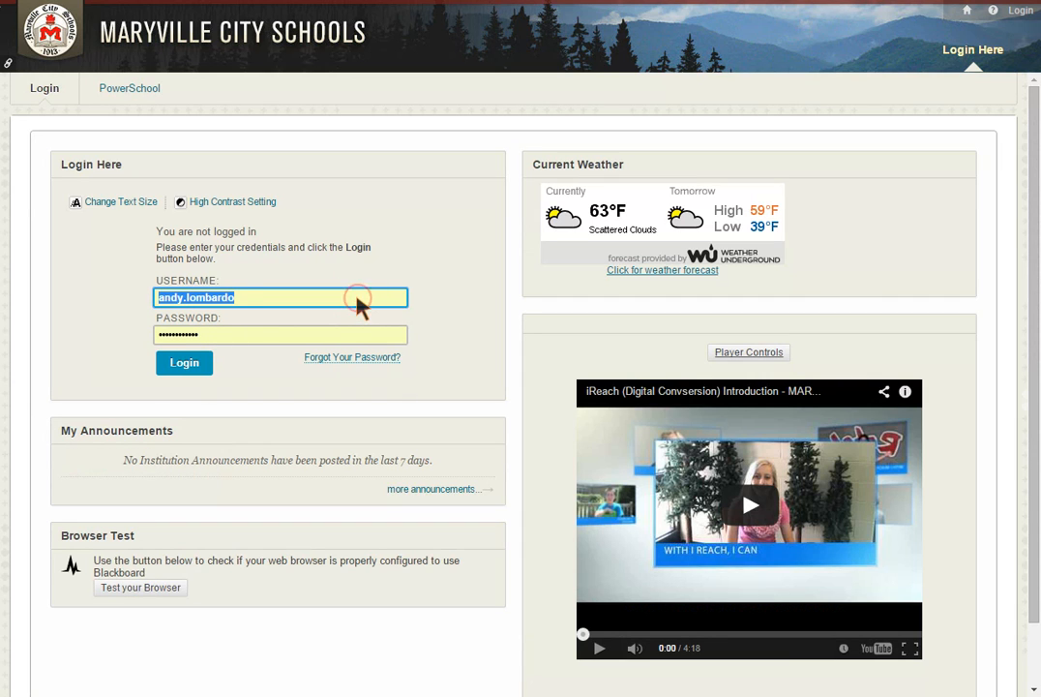
{"action": "type", "text": "test.student"}
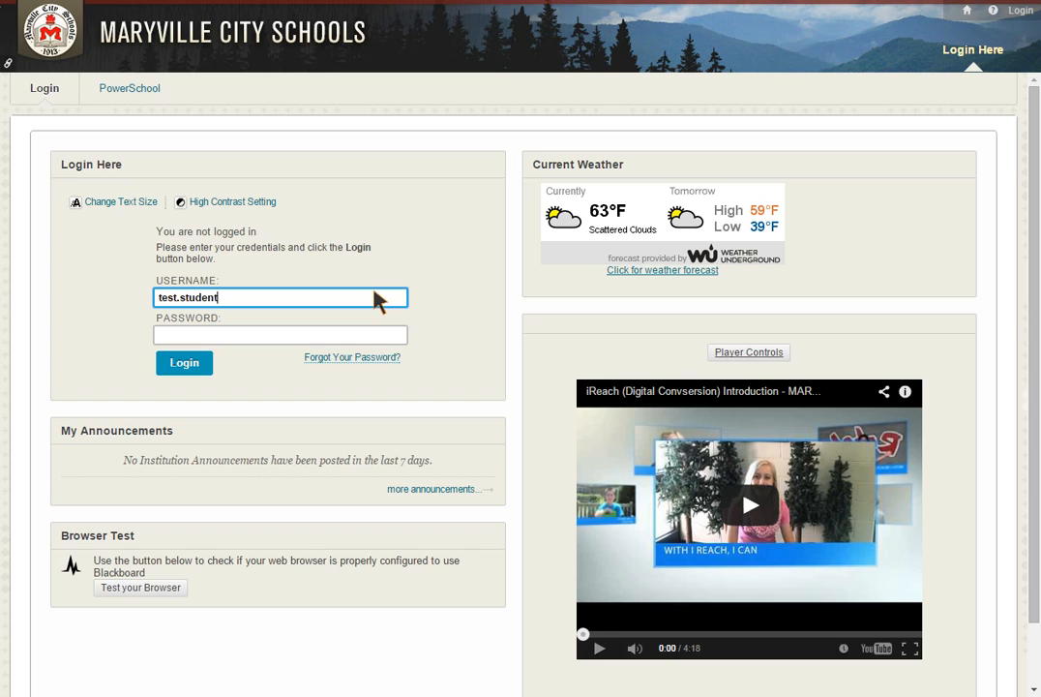
{"action": "key", "text": "Tab"}
{"action": "type", "text": "password123"}
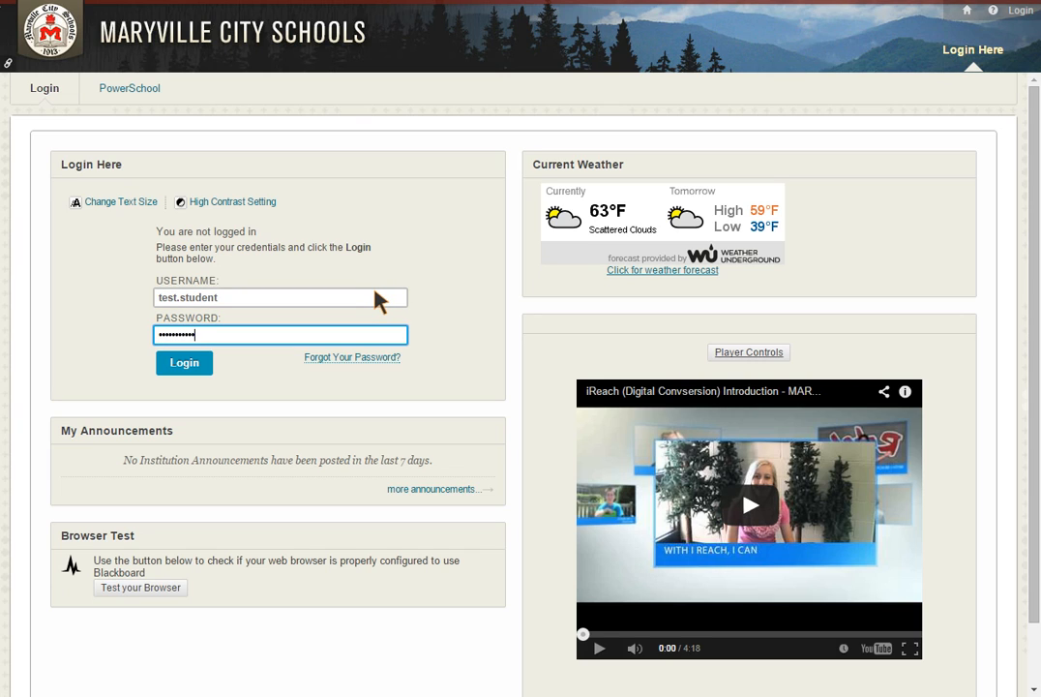
{"action": "left_click", "coordinate": [189, 365]}
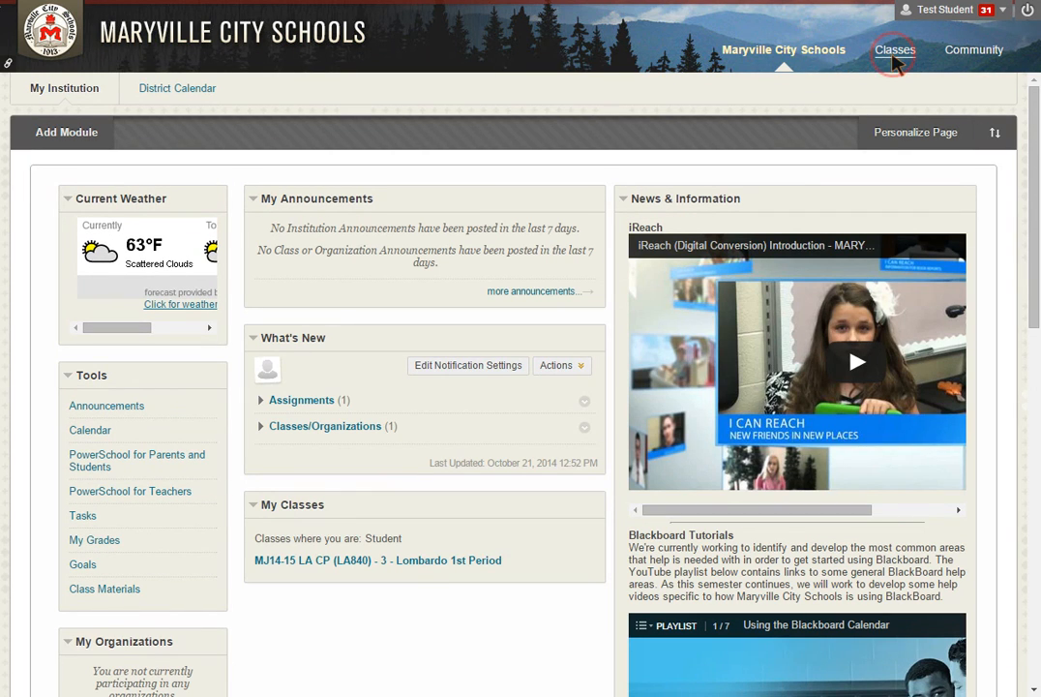
Open the 1st Period class's Compare and Contrast Essay assignment from Class Content
{"action": "left_click", "coordinate": [893, 52]}
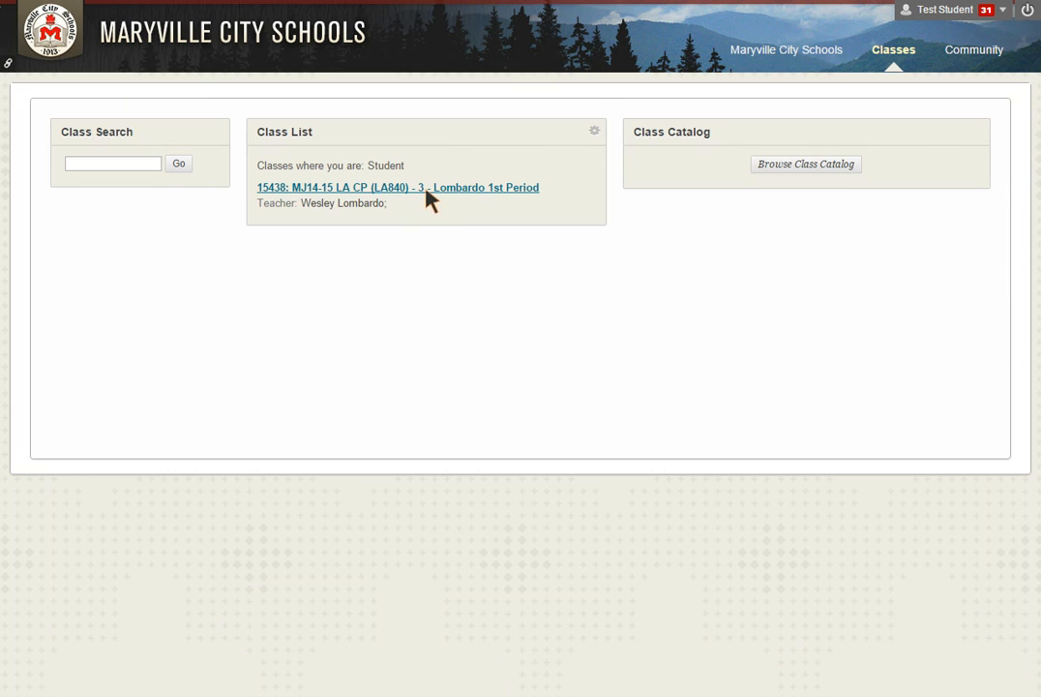
{"action": "left_click", "coordinate": [429, 191]}
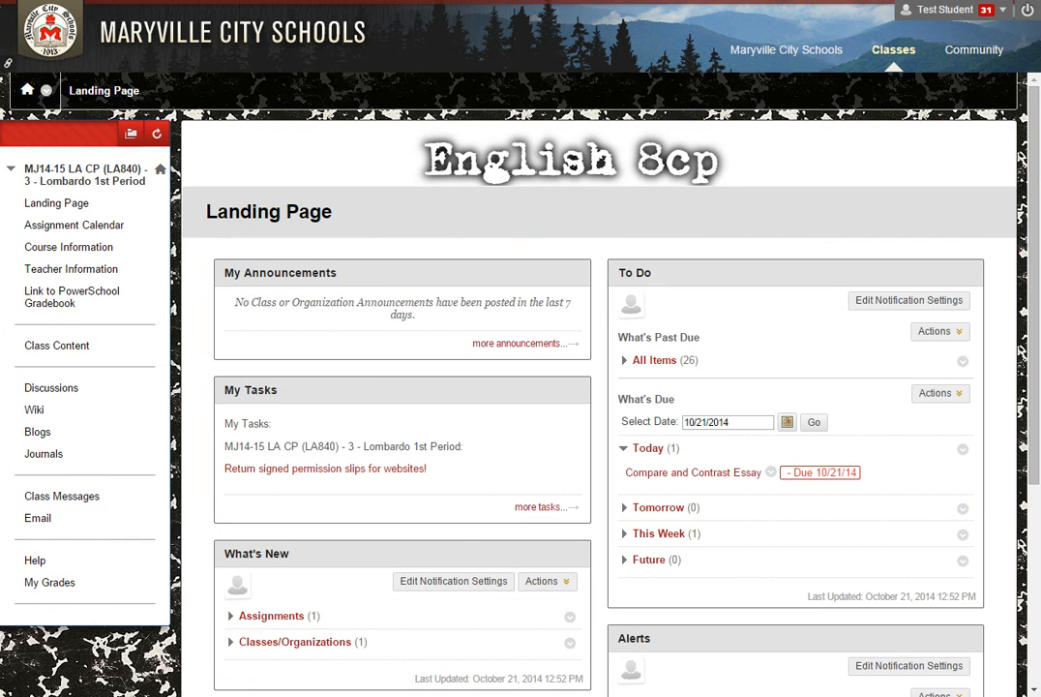
{"action": "left_click", "coordinate": [55, 346]}
{"action": "scroll", "coordinate": [281, 432], "scroll_direction": "down", "scroll_amount": 10}
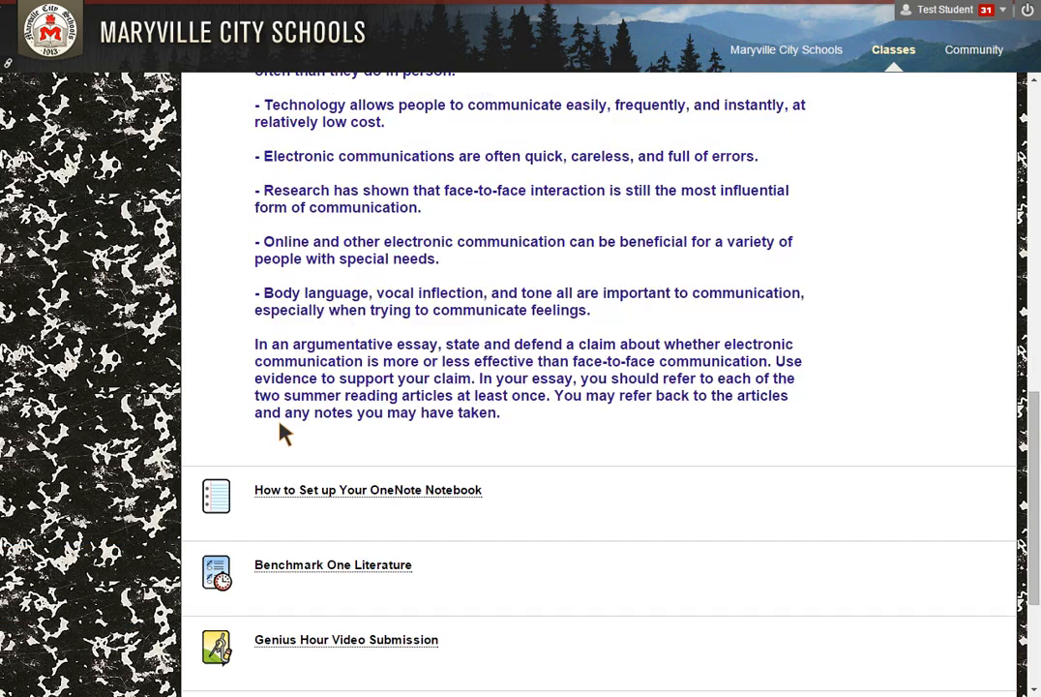
{"action": "scroll", "coordinate": [283, 433], "scroll_direction": "down", "scroll_amount": 3}
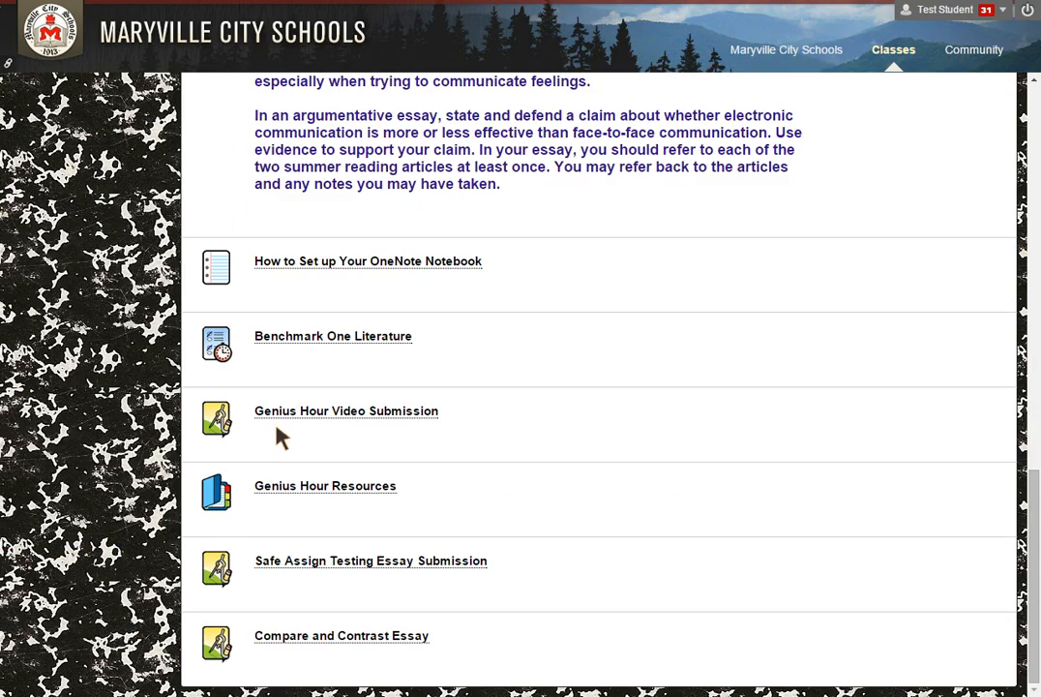
{"action": "left_click", "coordinate": [335, 639]}
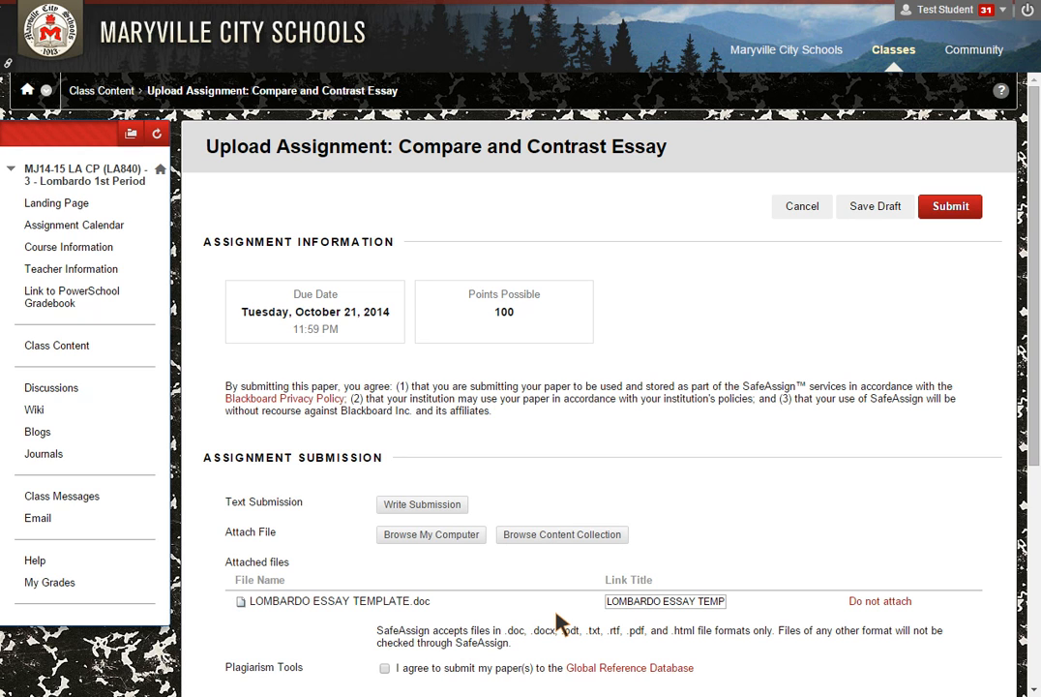
Submit the essay template file for the Compare and Contrast Essay
{"action": "scroll", "coordinate": [489, 669], "scroll_direction": "down", "scroll_amount": 2}
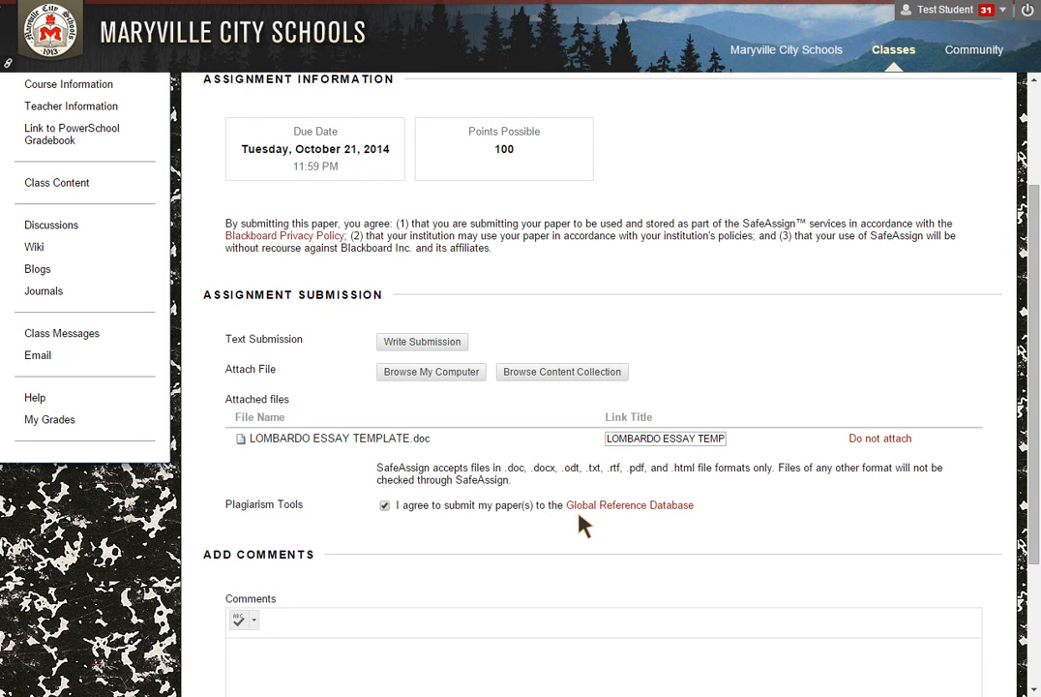
{"action": "scroll", "coordinate": [600, 523], "scroll_direction": "down", "scroll_amount": 2}
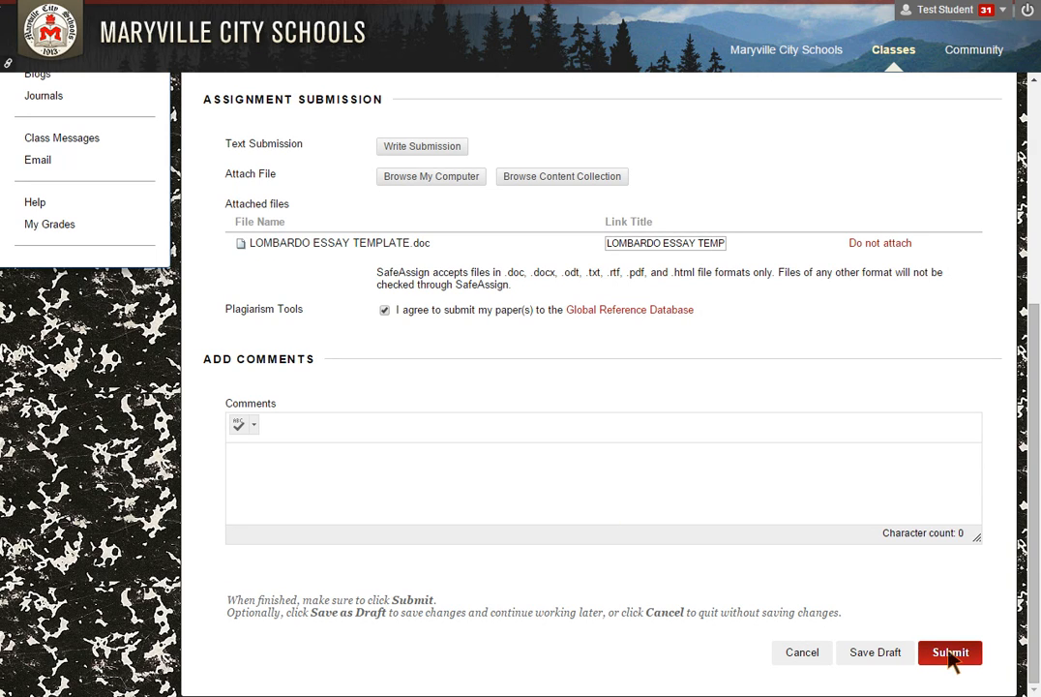
{"action": "left_click", "coordinate": [950, 654]}
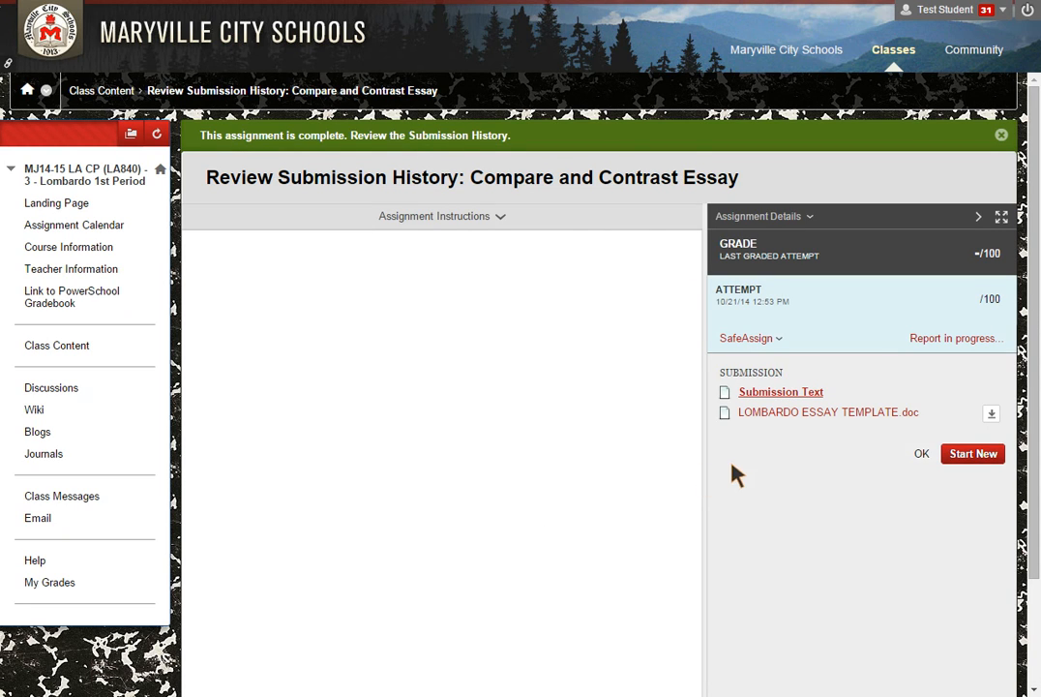
Expand the attempt's SafeAssign results: 100% highest, 50% average match
{"action": "scroll", "coordinate": [467, 449], "scroll_direction": "down", "scroll_amount": 2}
{"action": "scroll", "coordinate": [468, 448], "scroll_direction": "up", "scroll_amount": 2}
{"action": "left_click", "coordinate": [935, 341]}
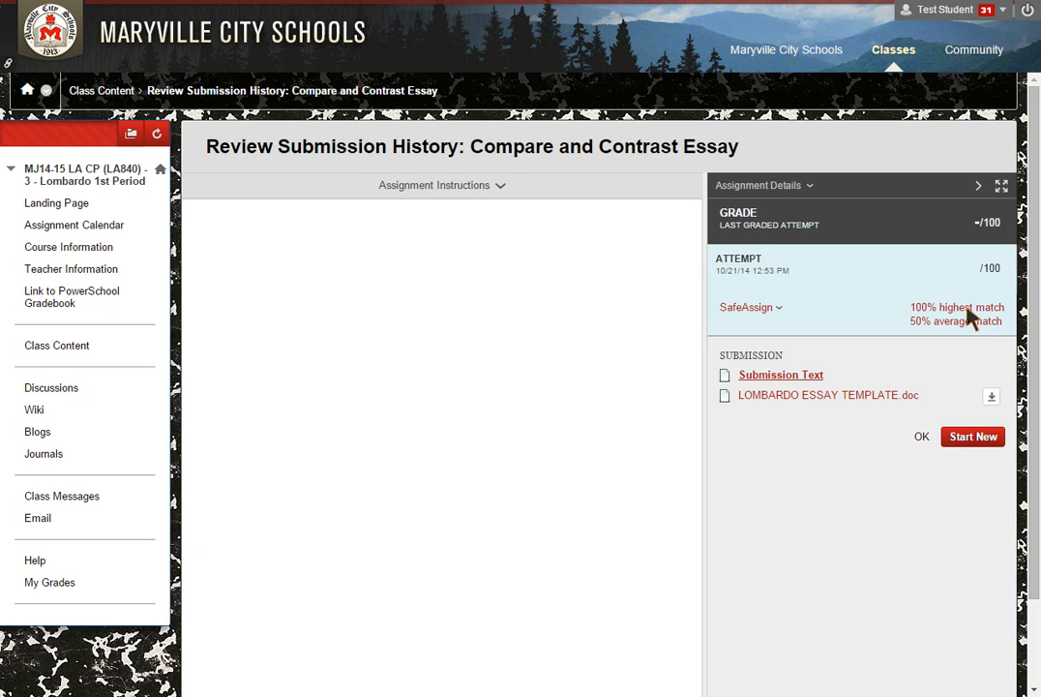
{"action": "left_click", "coordinate": [932, 319]}
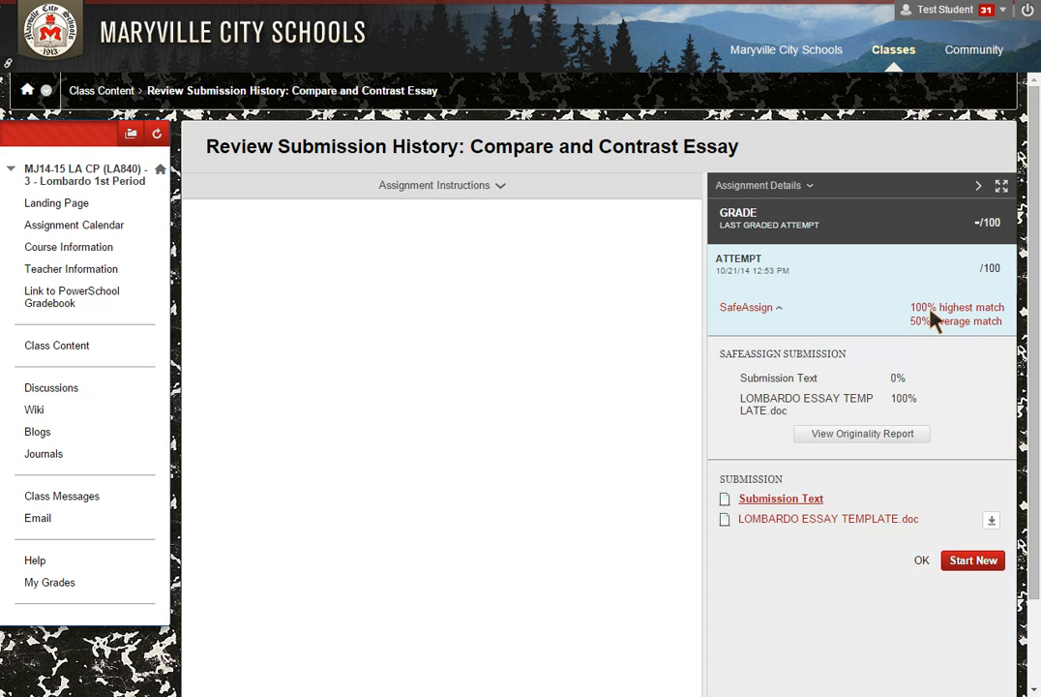
View the originality report's 100% match for the 'Remember to indent…' sentence
{"action": "left_click", "coordinate": [874, 442]}
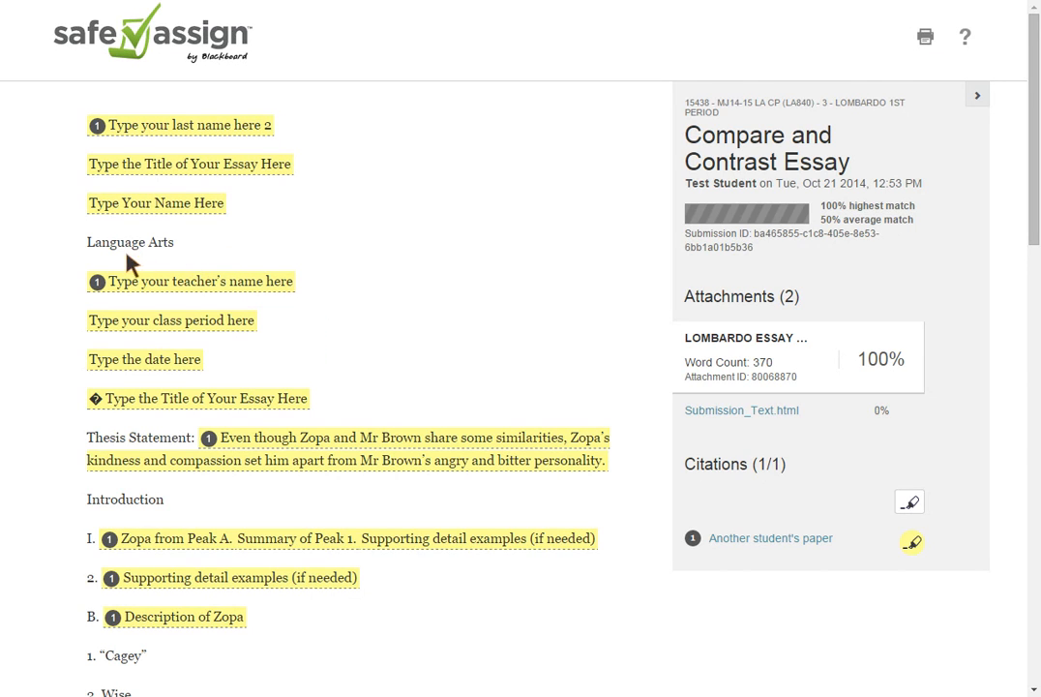
{"action": "scroll", "coordinate": [136, 513], "scroll_direction": "down", "scroll_amount": 4}
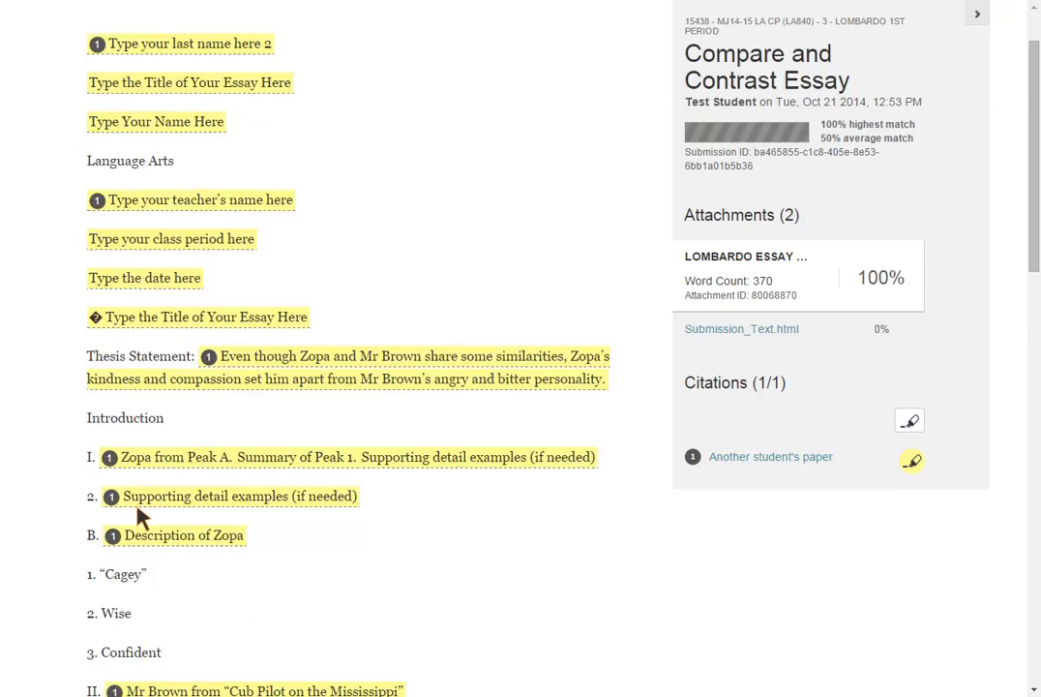
{"action": "scroll", "coordinate": [141, 520], "scroll_direction": "down", "scroll_amount": 3}
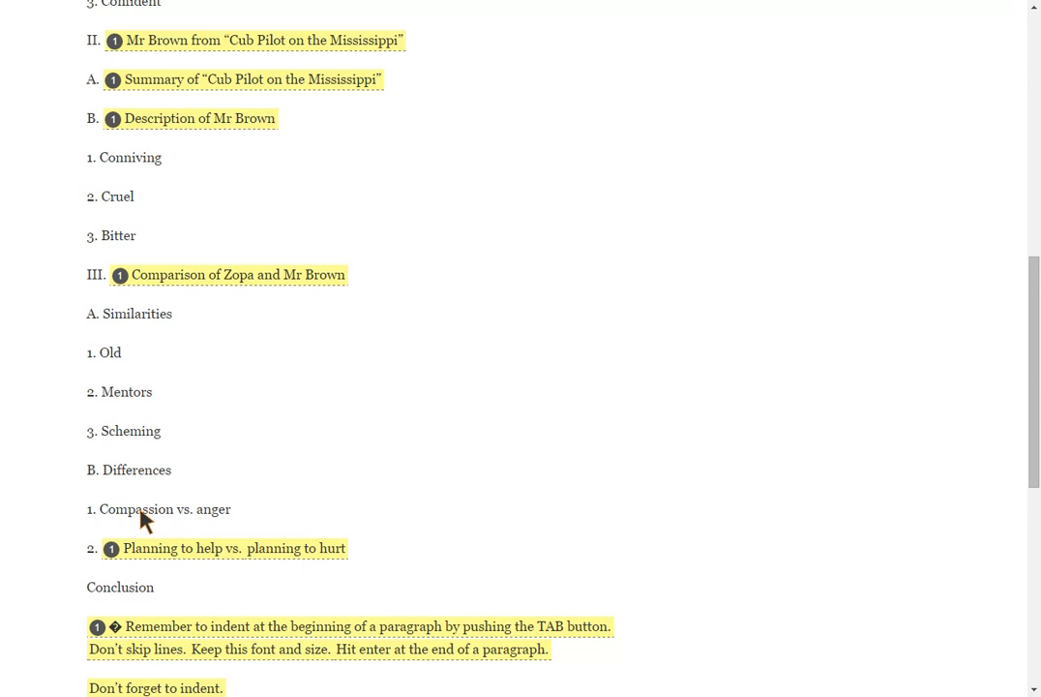
{"action": "scroll", "coordinate": [140, 519], "scroll_direction": "down", "scroll_amount": 3}
{"action": "scroll", "coordinate": [140, 519], "scroll_direction": "up", "scroll_amount": 5}
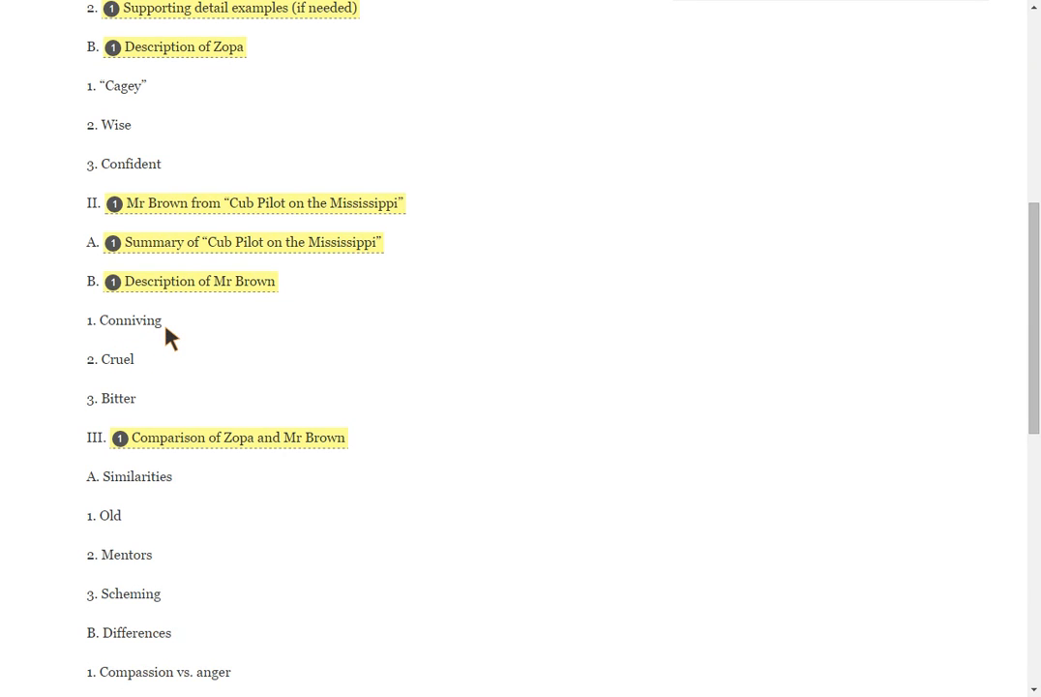
{"action": "scroll", "coordinate": [199, 503], "scroll_direction": "down", "scroll_amount": 8}
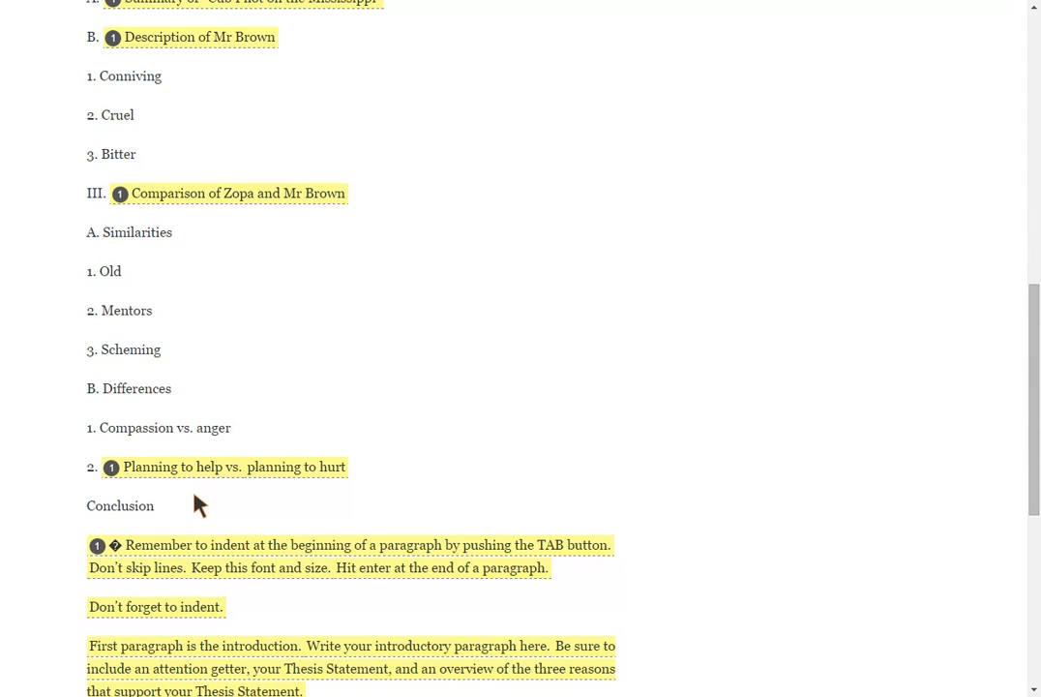
{"action": "scroll", "coordinate": [198, 503], "scroll_direction": "down", "scroll_amount": 1}
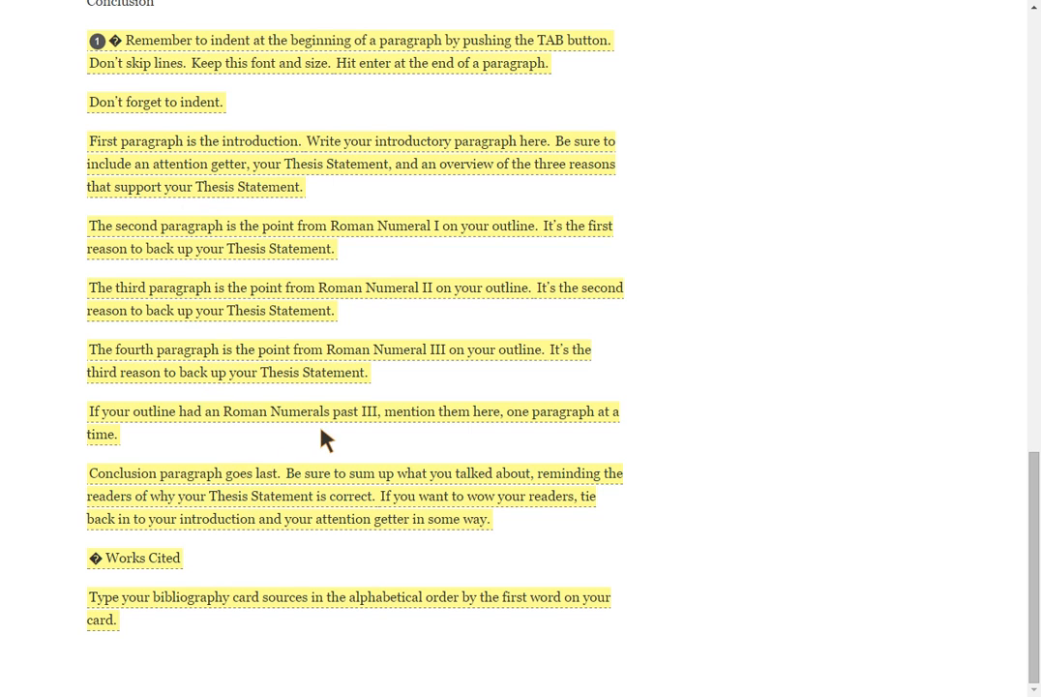
{"action": "scroll", "coordinate": [424, 368], "scroll_direction": "up", "scroll_amount": 2}
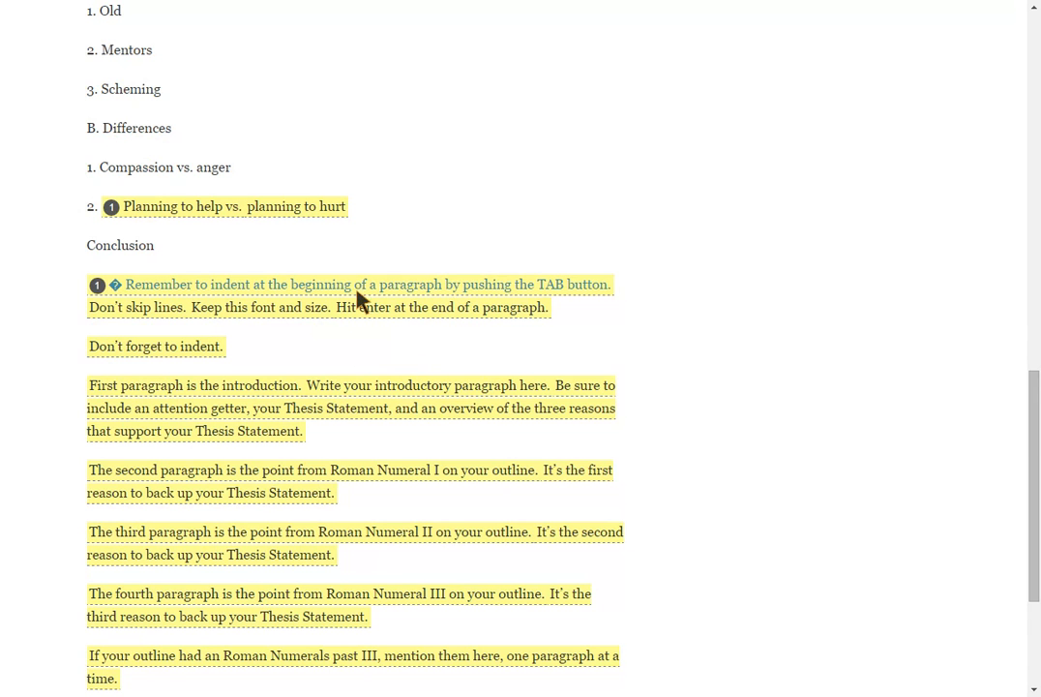
{"action": "left_click", "coordinate": [498, 290]}
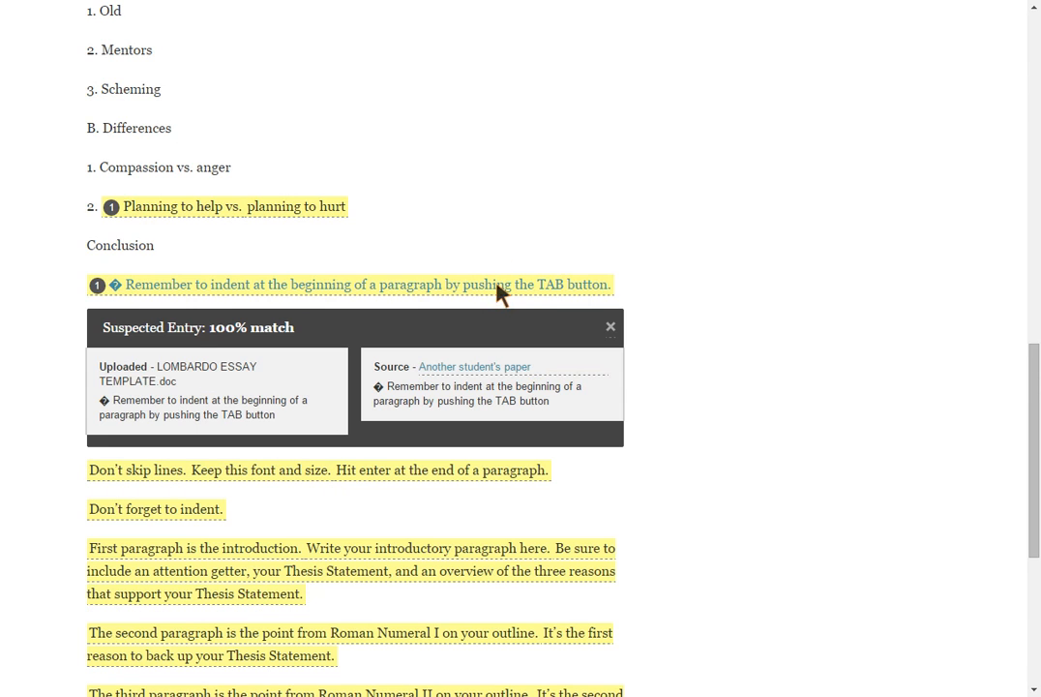